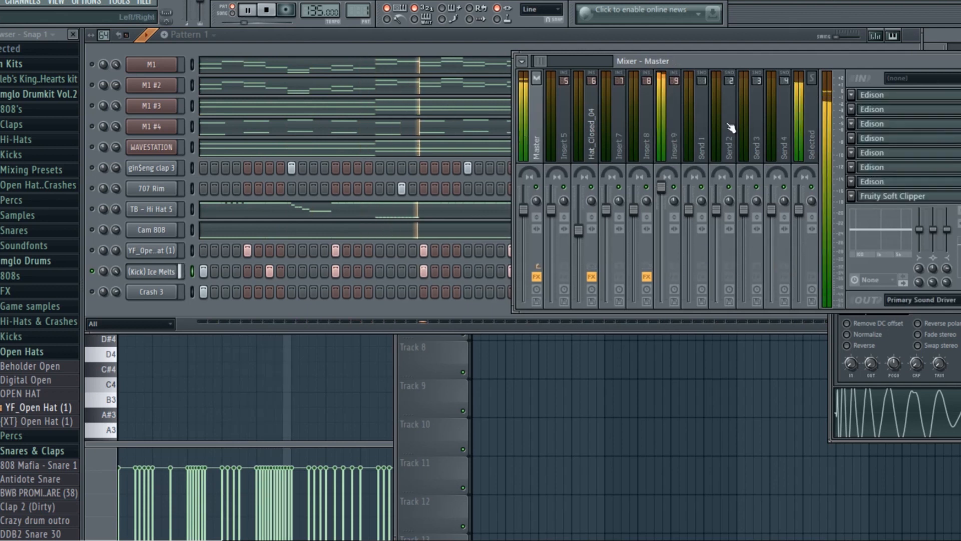
# Examine the Cam 808's effects on mixer Insert 8, including its Fruity Multiband Compressor
pyautogui.click(173, 270)
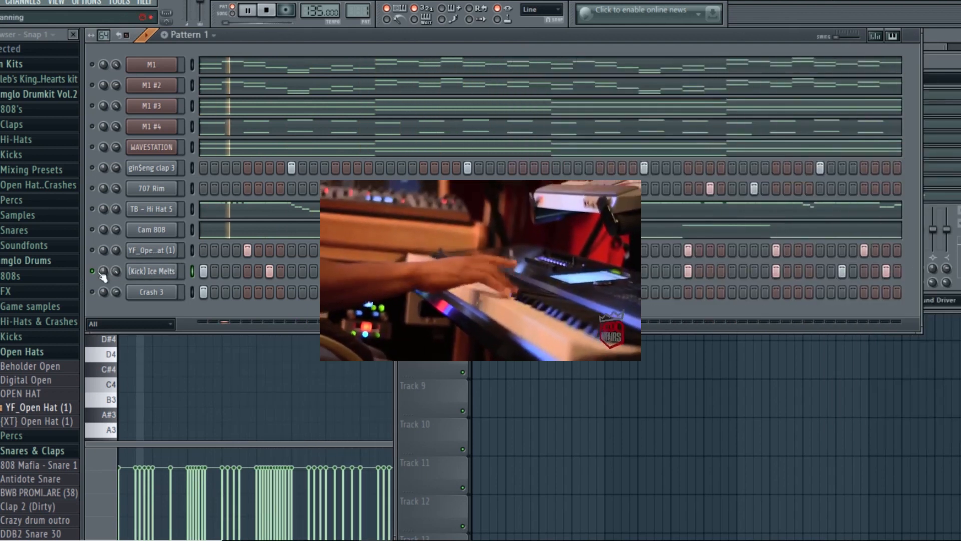
pyautogui.click(140, 230)
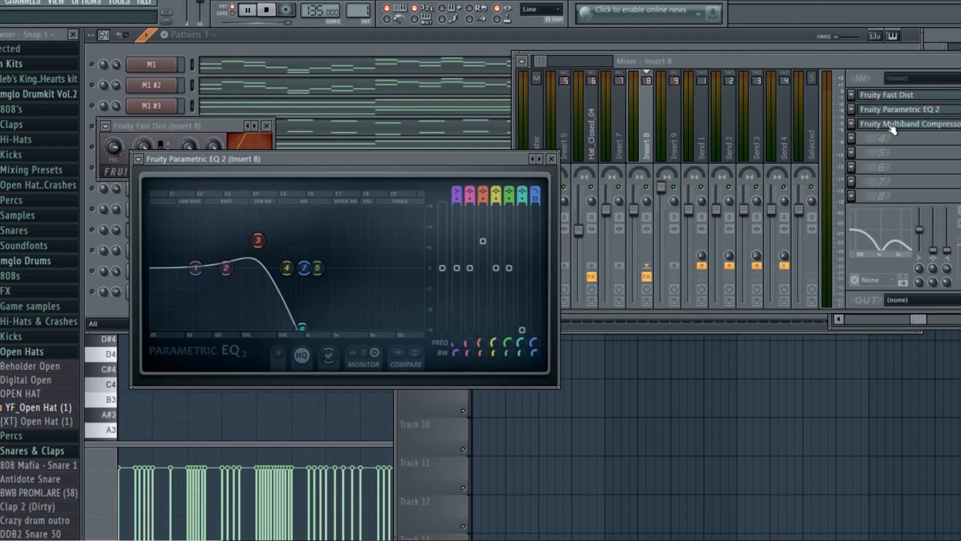
pyautogui.click(901, 124)
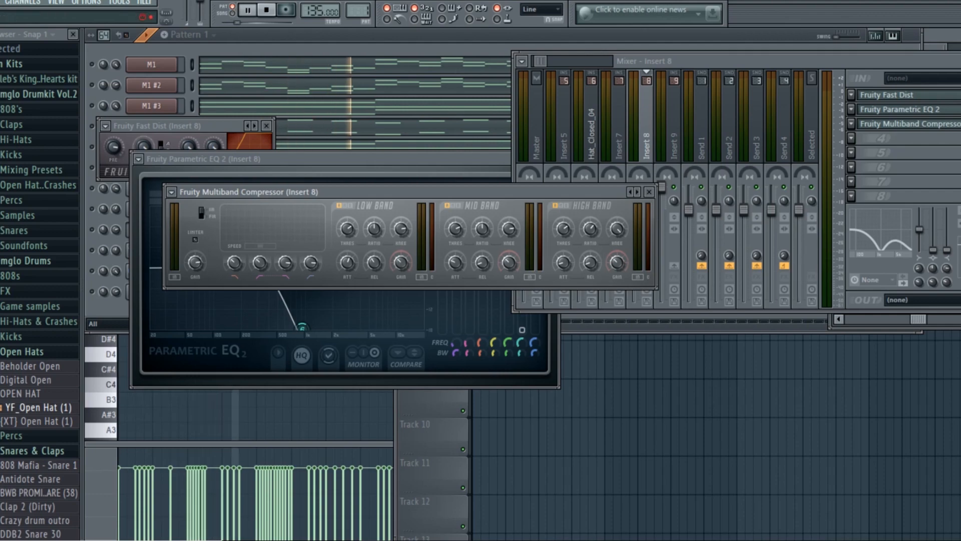
# Examine the full Cam 808 note pattern in the piano roll and listen to the channel soloed
pyautogui.click(98, 233)
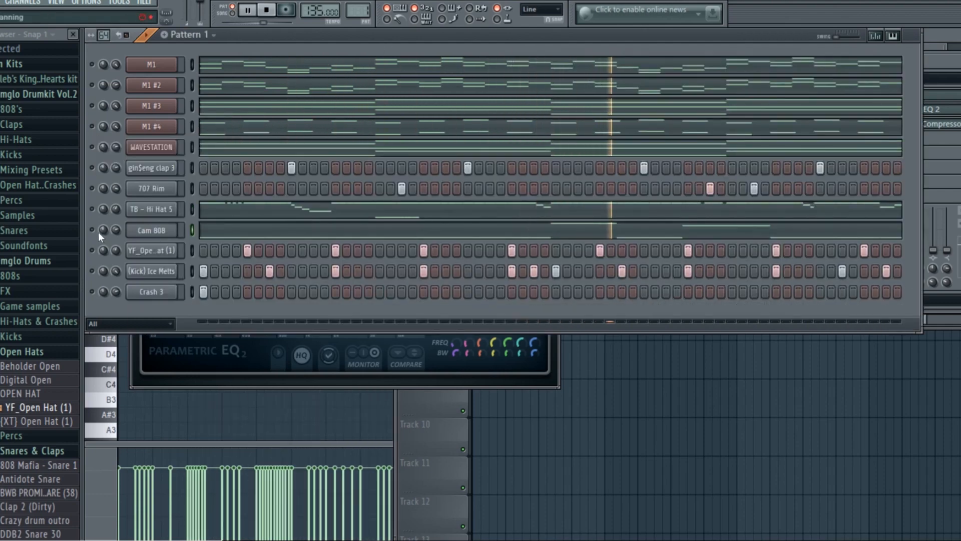
pyautogui.click(151, 230)
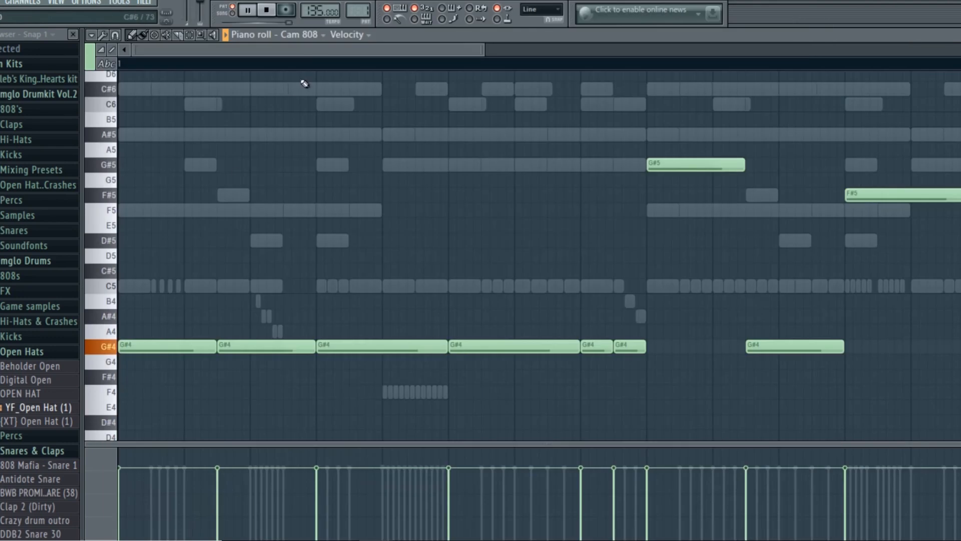
pyautogui.moveTo(482, 49); pyautogui.dragTo(630, 40)
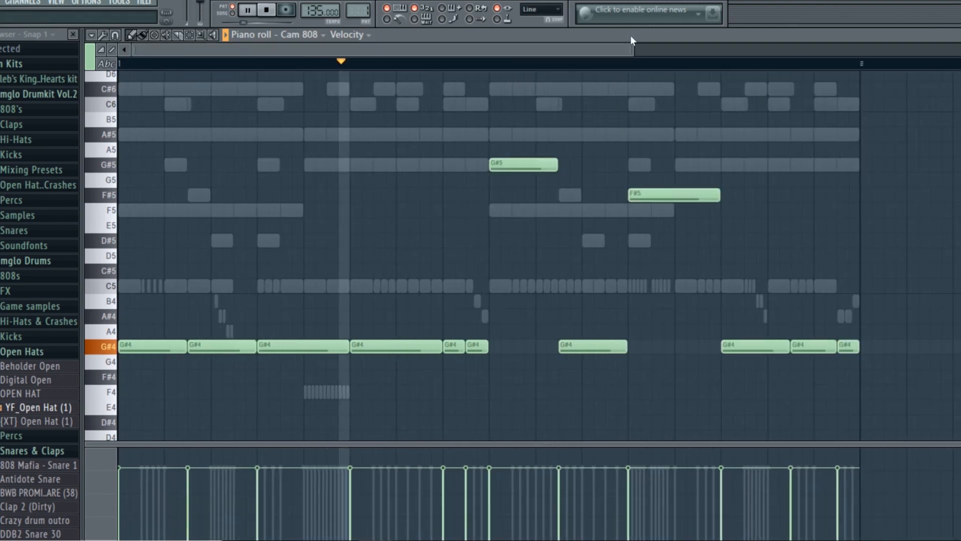
pyautogui.moveTo(630, 35); pyautogui.dragTo(722, 40)
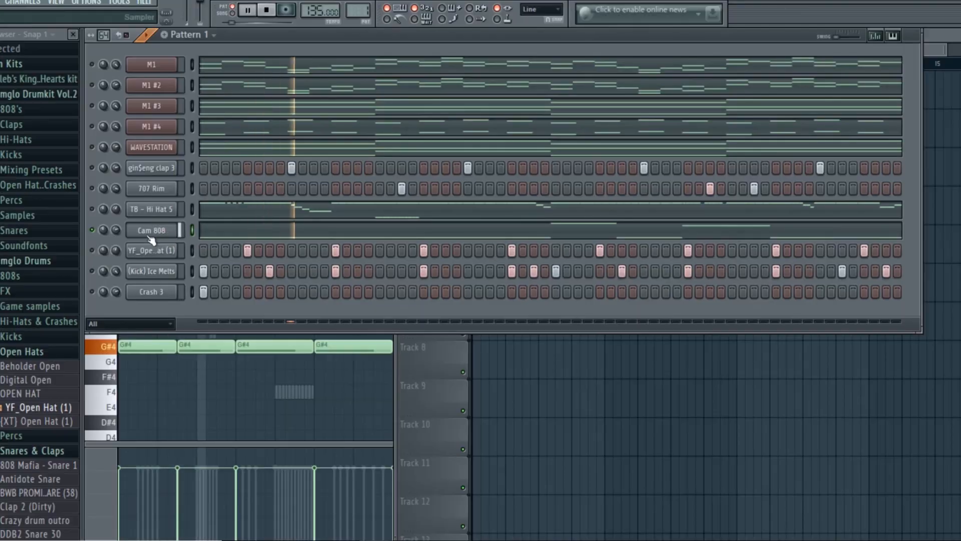
pyautogui.rightClick(92, 230)
pyautogui.click(101, 237)
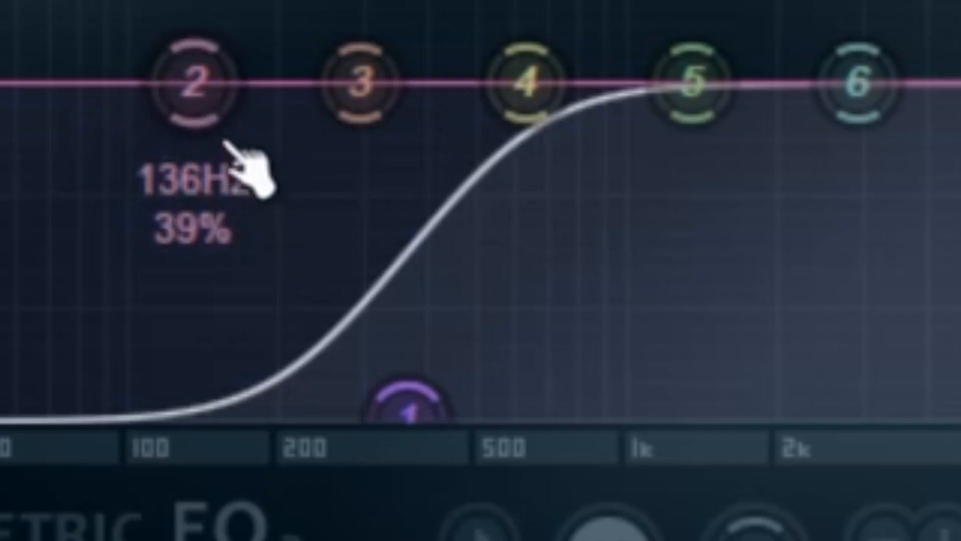
# Shape a low cut in Insert 1's Fruity Parametric EQ 2 by pulling band 1 fully down at about 380 Hz
pyautogui.moveTo(193, 84); pyautogui.dragTo(179, 84)
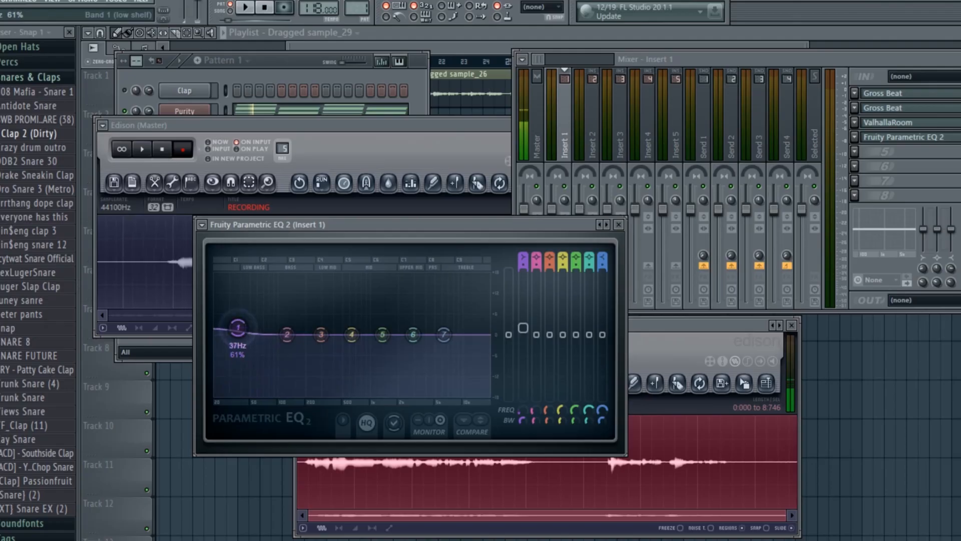
pyautogui.moveTo(232, 326); pyautogui.dragTo(339, 390)
pyautogui.moveTo(543, 380); pyautogui.dragTo(537, 376)
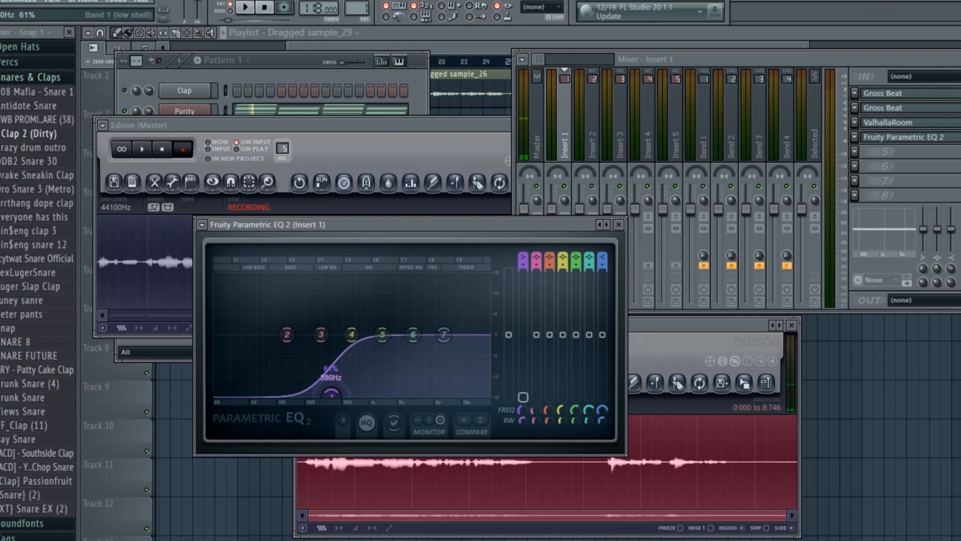
pyautogui.moveTo(330, 394); pyautogui.dragTo(328, 394)
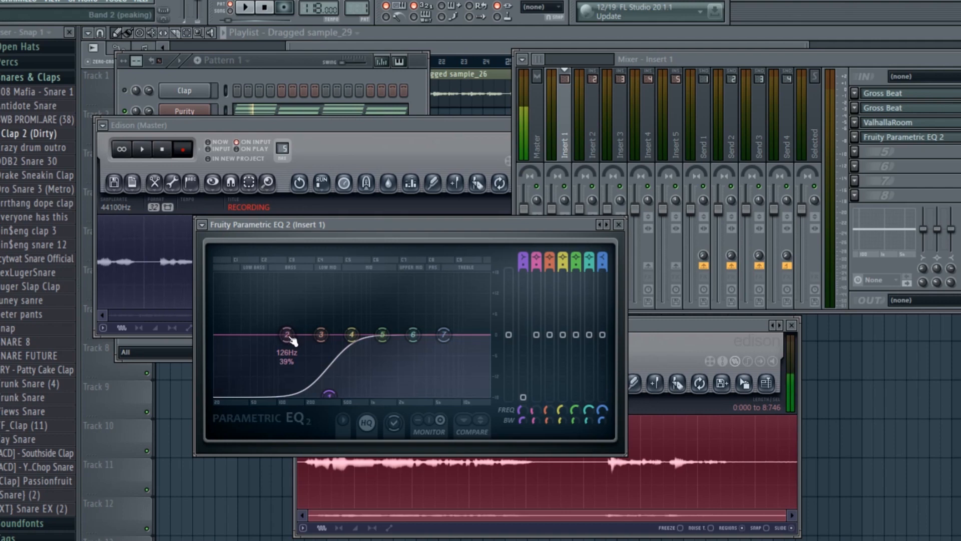
pyautogui.moveTo(287, 343); pyautogui.dragTo(316, 368)
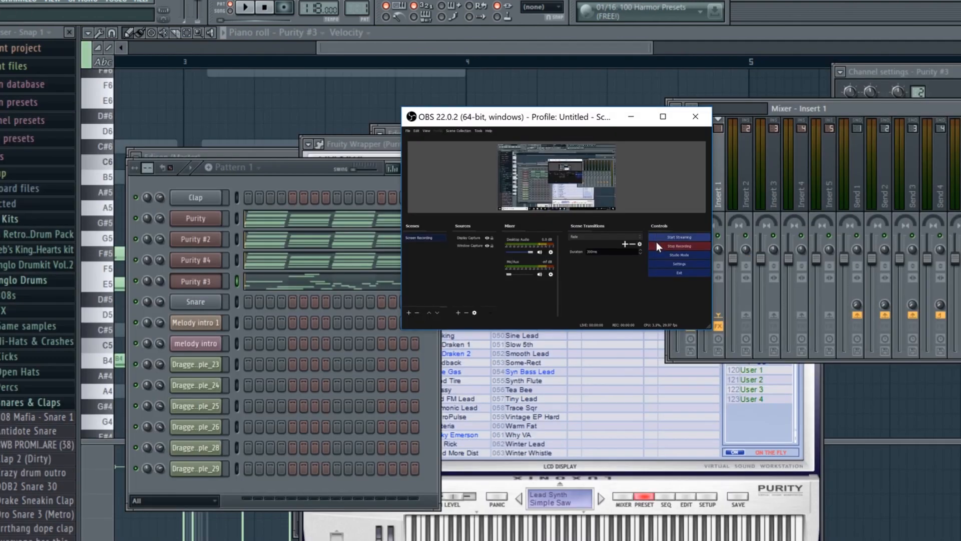
# Switch from OBS to FL Studio, play the melody from its start, and view Insert 1's Fruity Parametric EQ 2
pyautogui.click(284, 182)
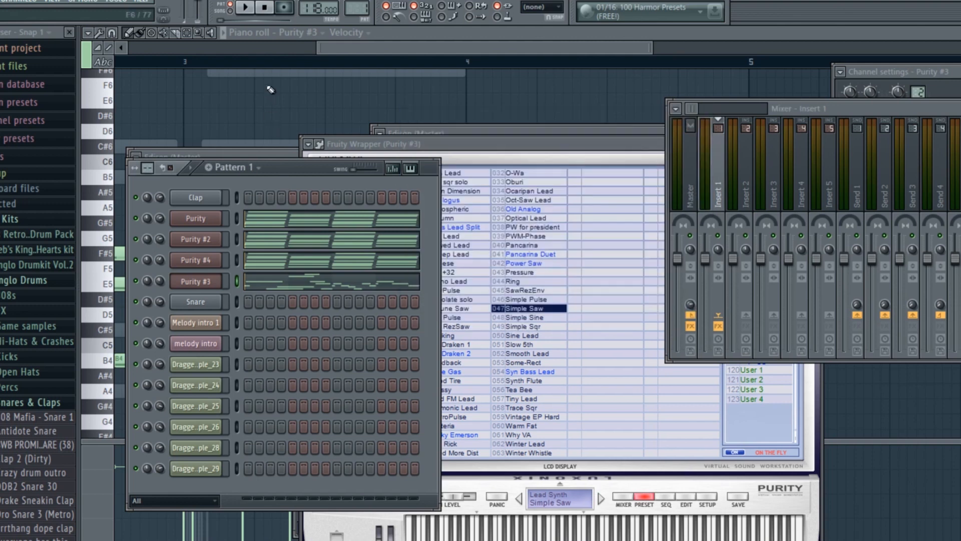
pyautogui.click(221, 21)
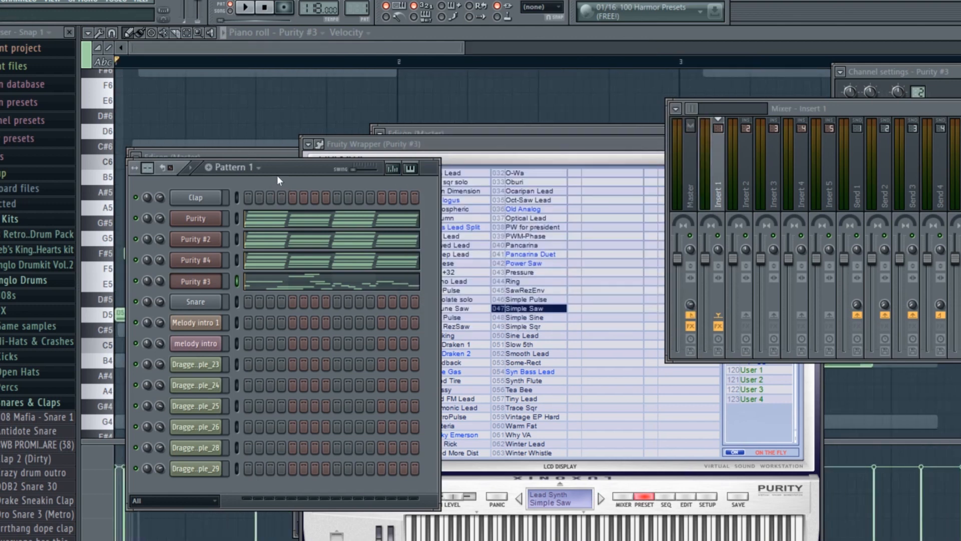
pyautogui.press('space')
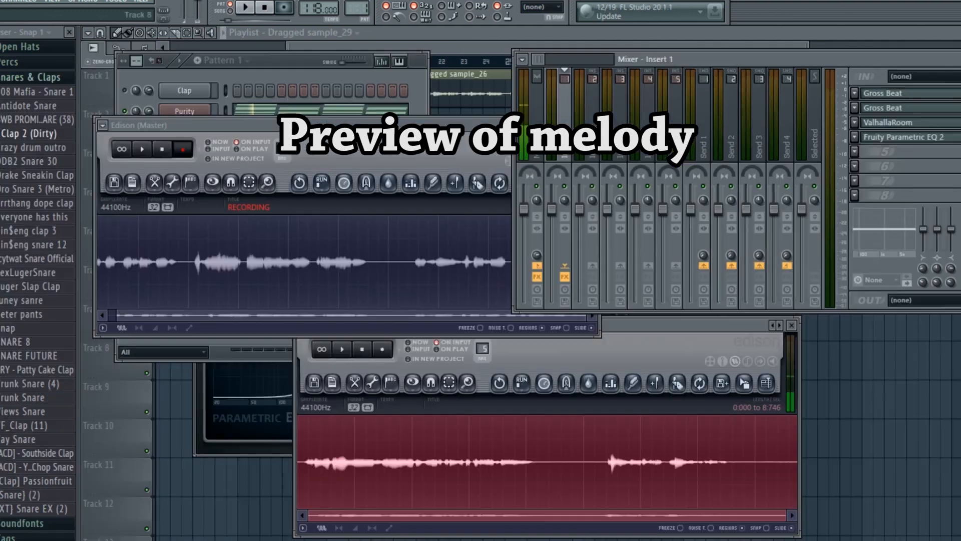
pyautogui.click(881, 138)
pyautogui.click(880, 137)
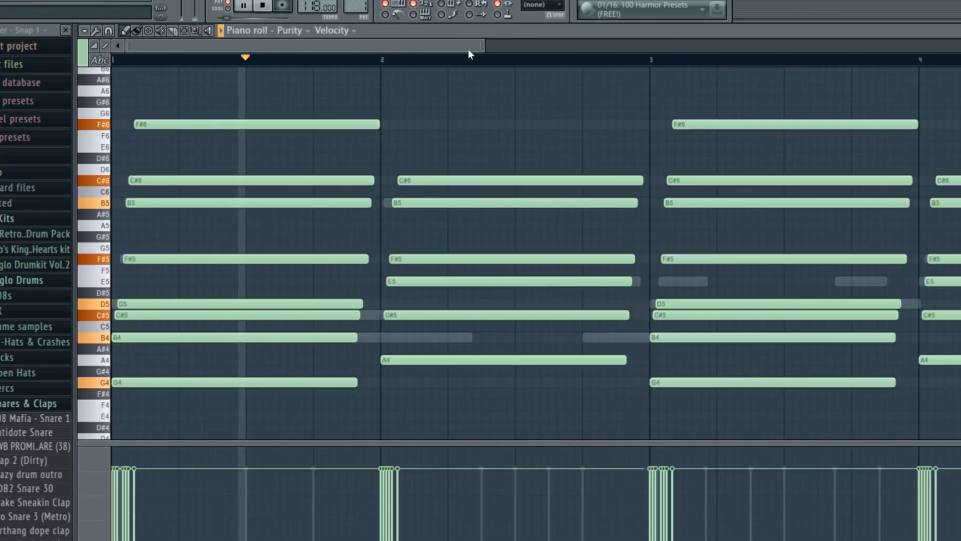
# Try transposing all of the Purity channel's chord notes up two semitones, and move them back down
pyautogui.moveTo(484, 46); pyautogui.dragTo(822, 46)
pyautogui.moveTo(625, 64); pyautogui.dragTo(156, 384)
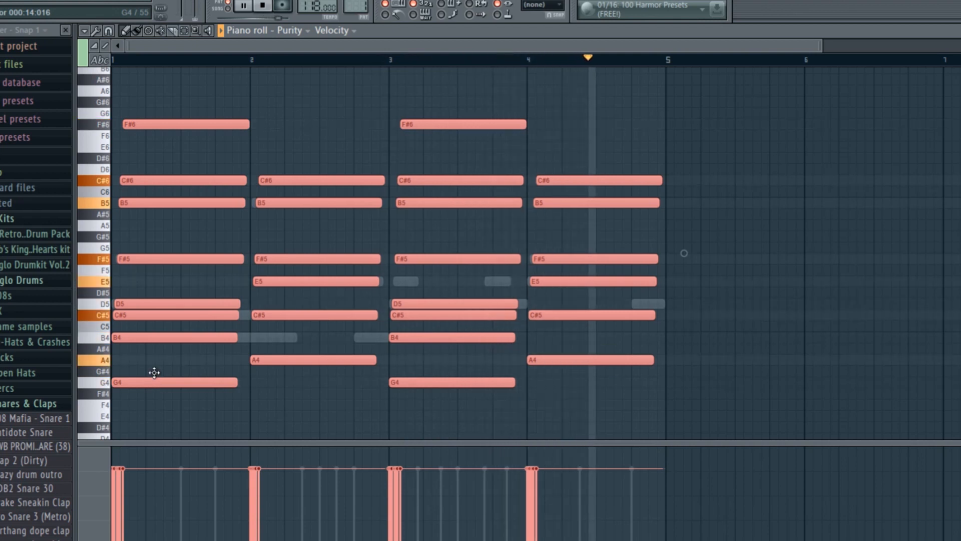
pyautogui.moveTo(156, 385); pyautogui.dragTo(159, 358)
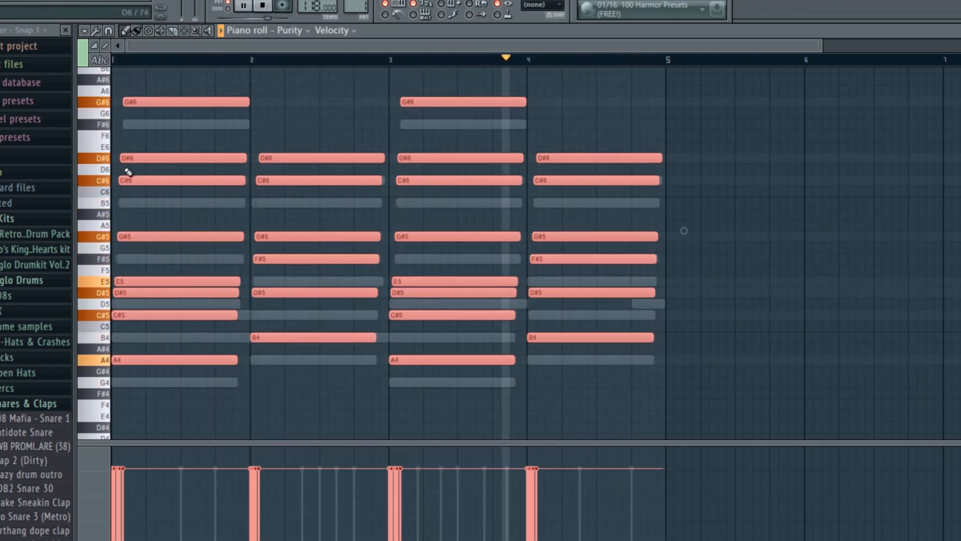
pyautogui.moveTo(157, 159); pyautogui.dragTo(212, 178)
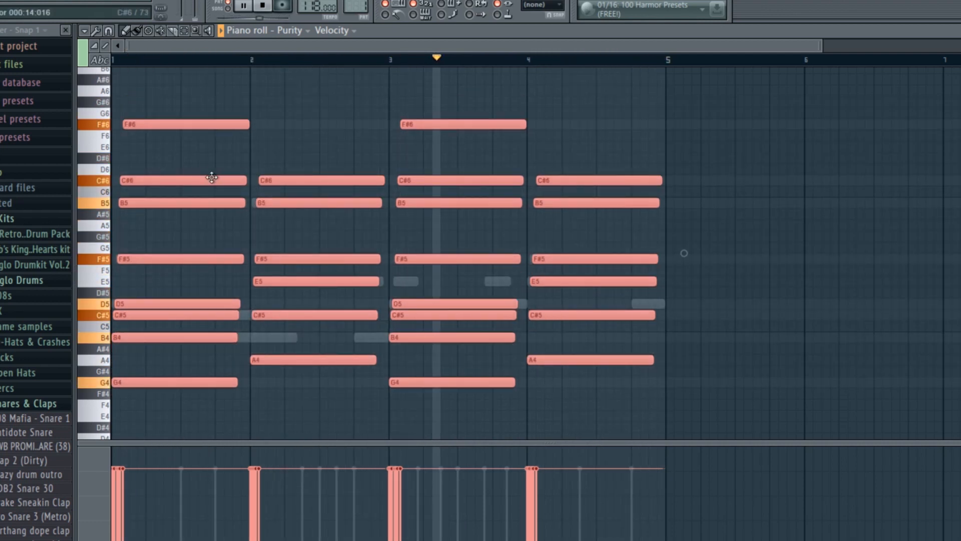
pyautogui.press('space')
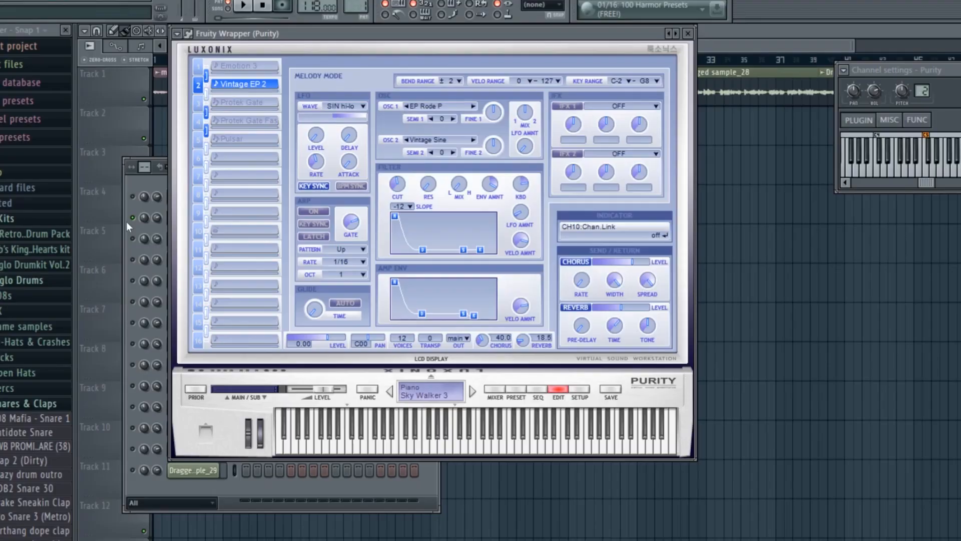
# Examine the Purity channel's Vintage EP 2 layer and its entry in the plugin's Piano preset category
pyautogui.click(126, 222)
pyautogui.click(186, 222)
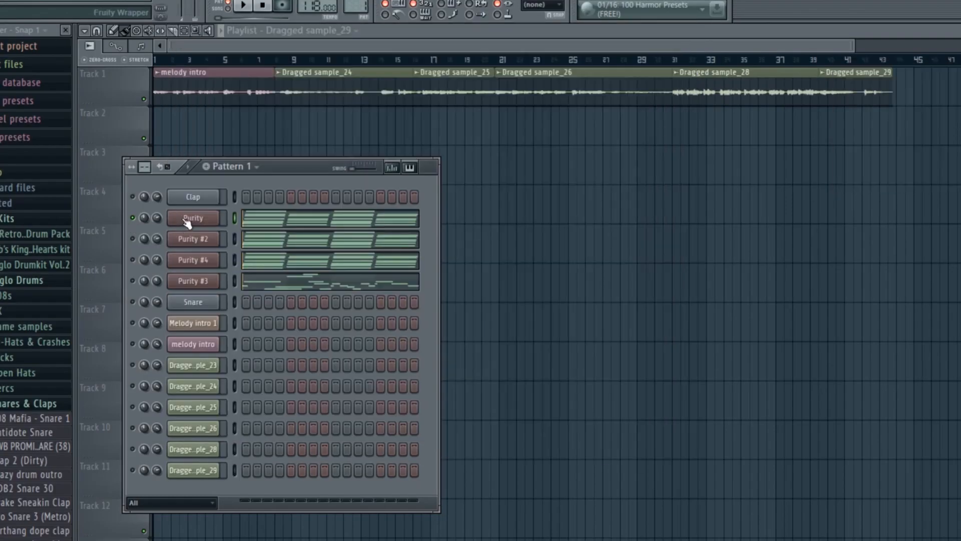
pyautogui.click(187, 221)
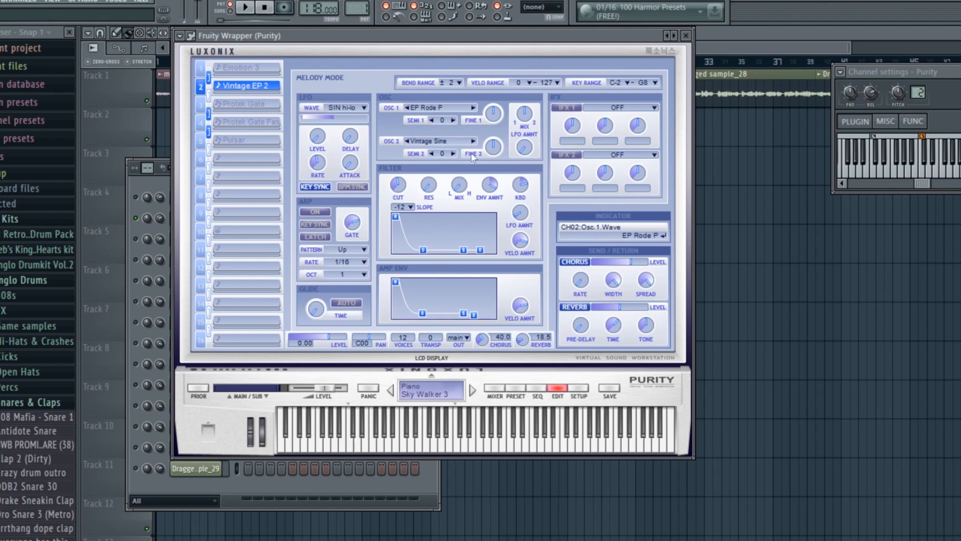
pyautogui.click(513, 388)
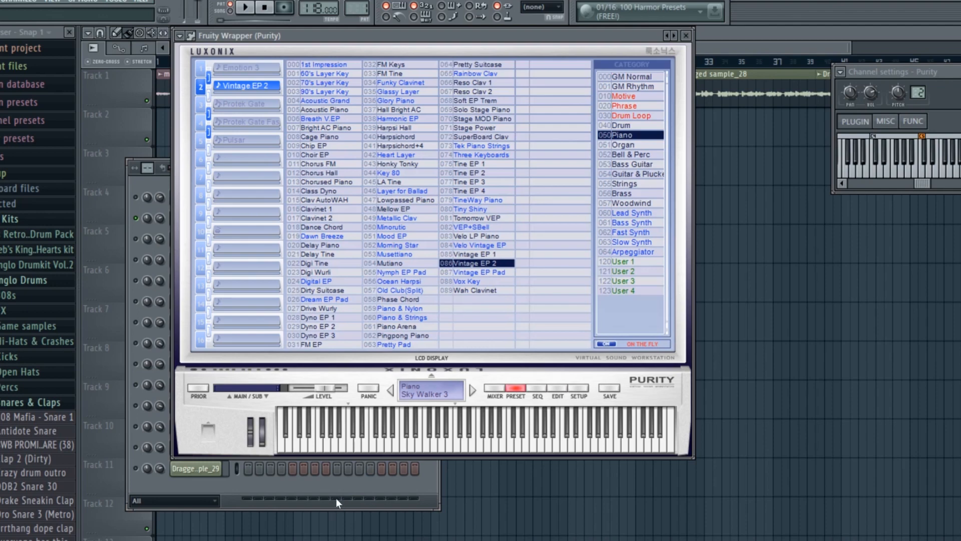
pyautogui.click(331, 486)
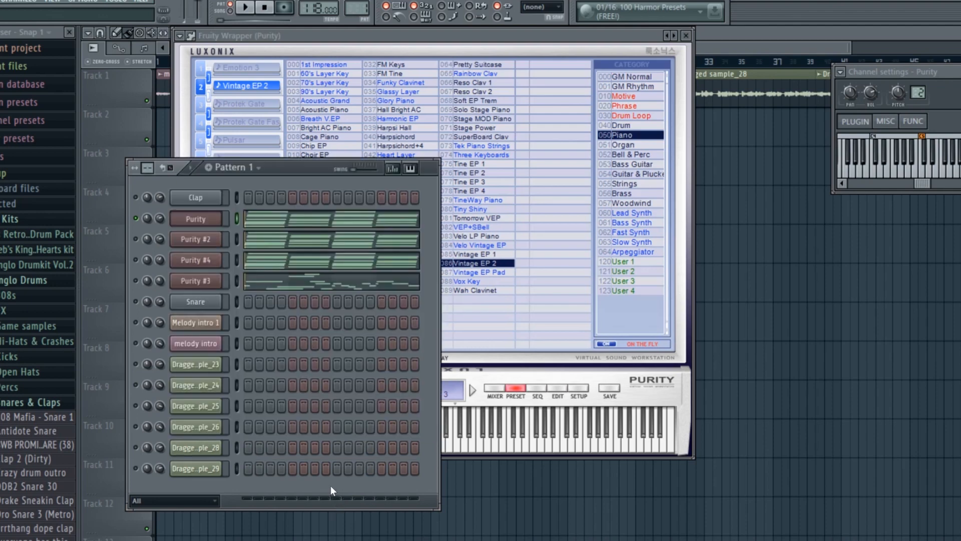
# Look through the Purity channel's options and the Bamboo entries in the plugin's preset list
pyautogui.rightClick(198, 221)
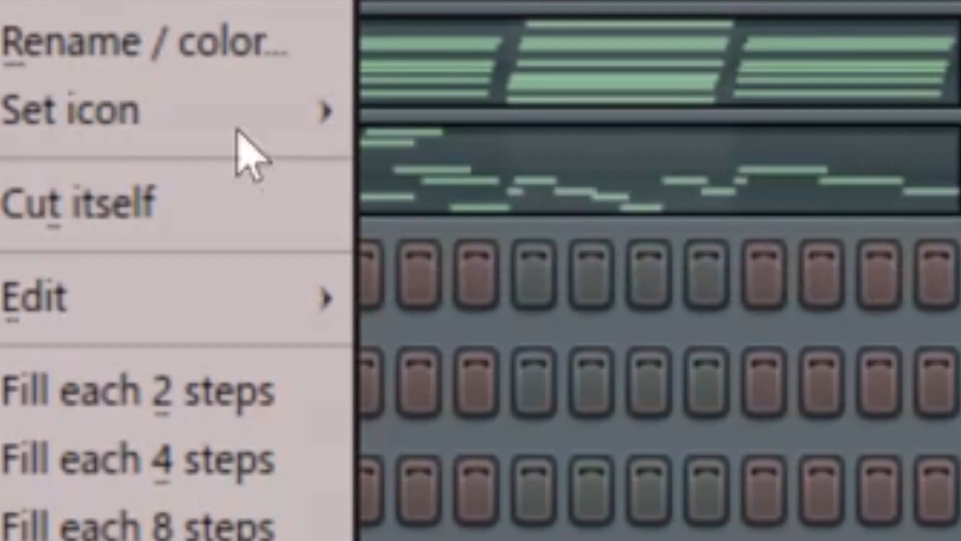
pyautogui.moveTo(300, 282)
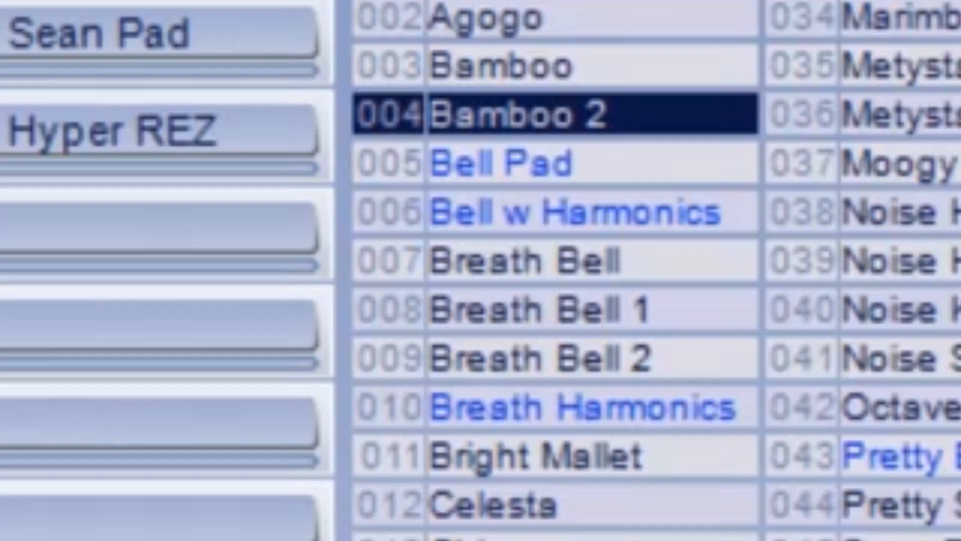
pyautogui.click(521, 65)
pyautogui.click(539, 122)
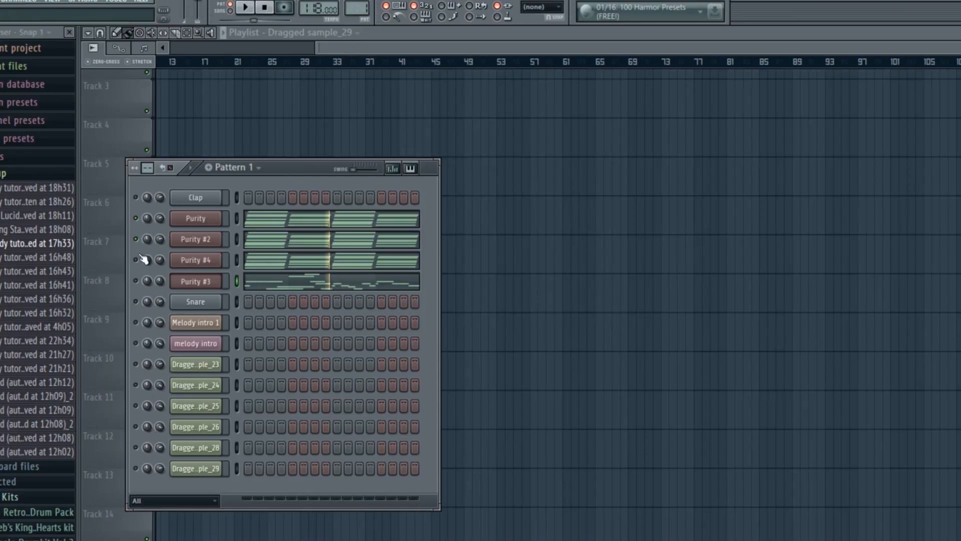
# Examine the presets loaded in the Purity #2 and Purity #4 channels and listen to the chord layers
pyautogui.click(192, 242)
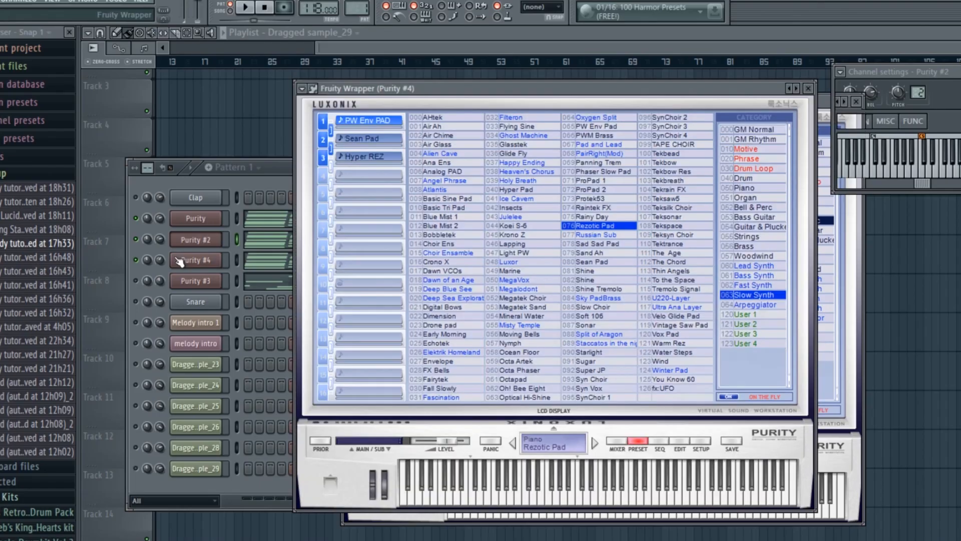
pyautogui.click(181, 260)
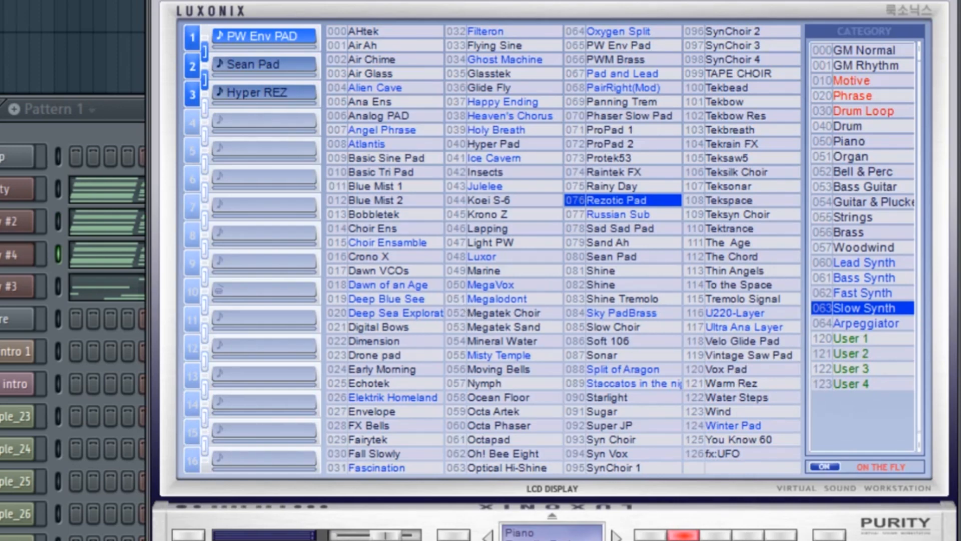
pyautogui.rightClick(136, 218)
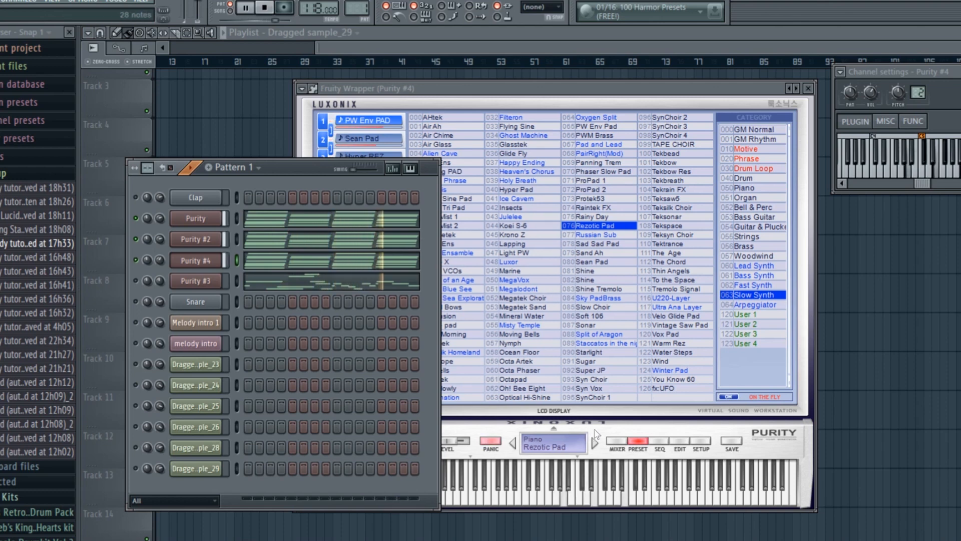
# Examine the Purity #3 melody in the piano roll with all four bars in view and play it
pyautogui.click(196, 281)
pyautogui.press('space')
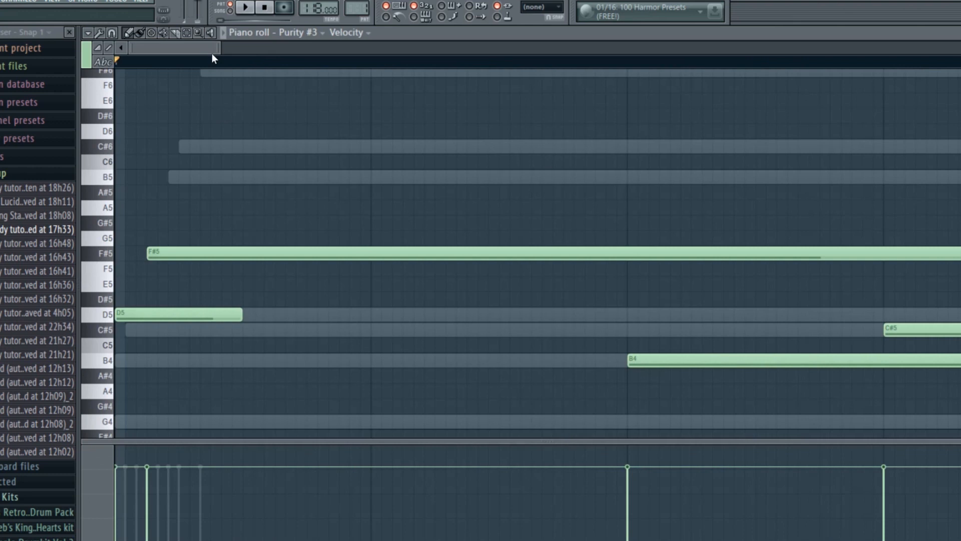
pyautogui.moveTo(215, 47); pyautogui.dragTo(690, 61)
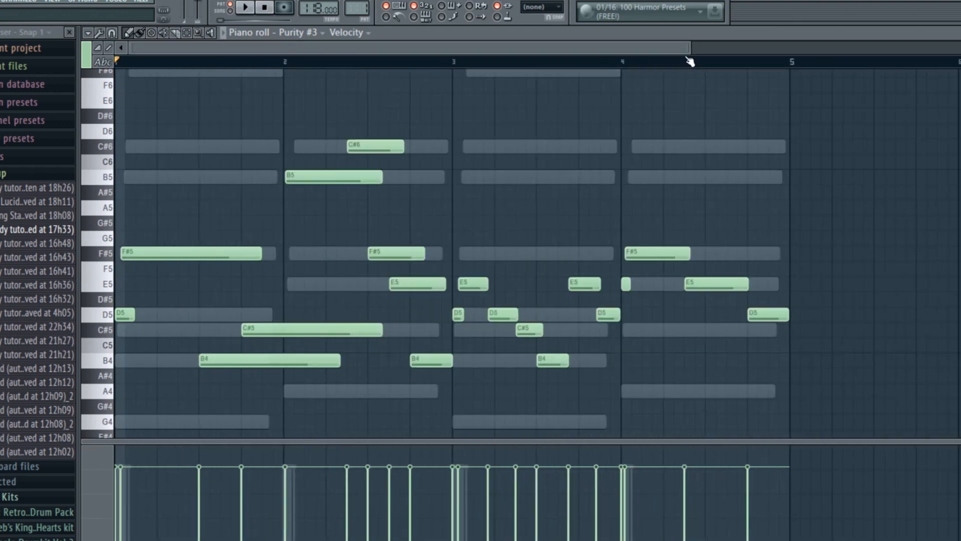
pyautogui.press('space')
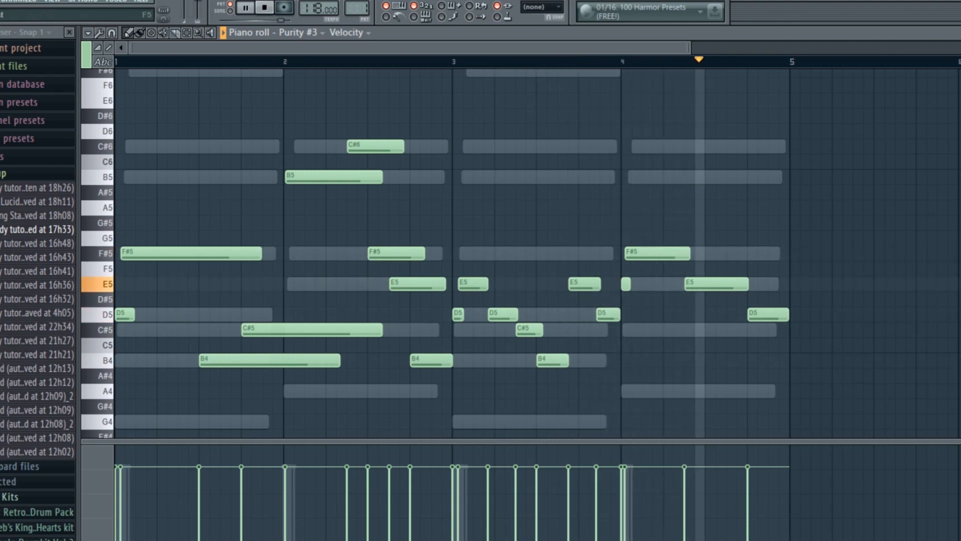
# Return to Pattern 1's channel list and reopen the Purity #3 melody in the piano roll
pyautogui.press('F5')
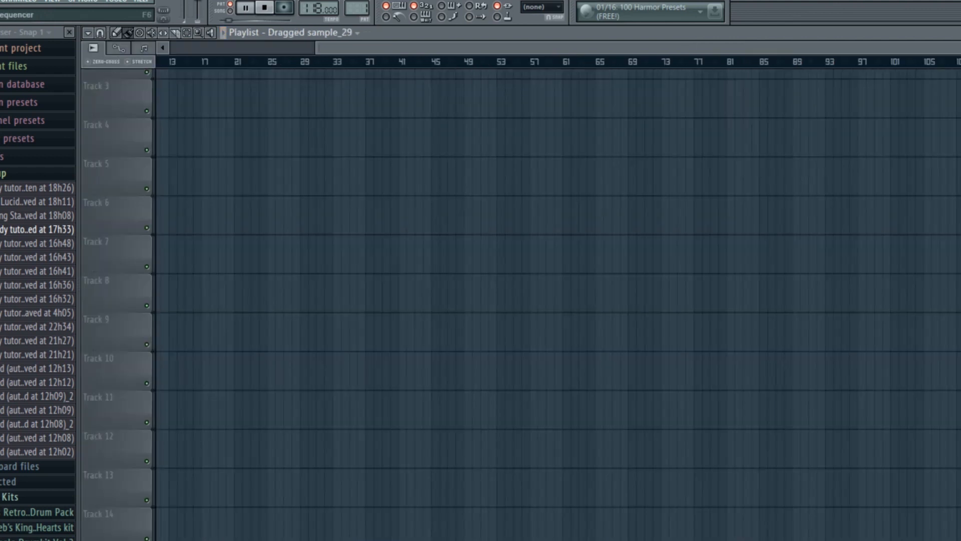
pyautogui.press('F6')
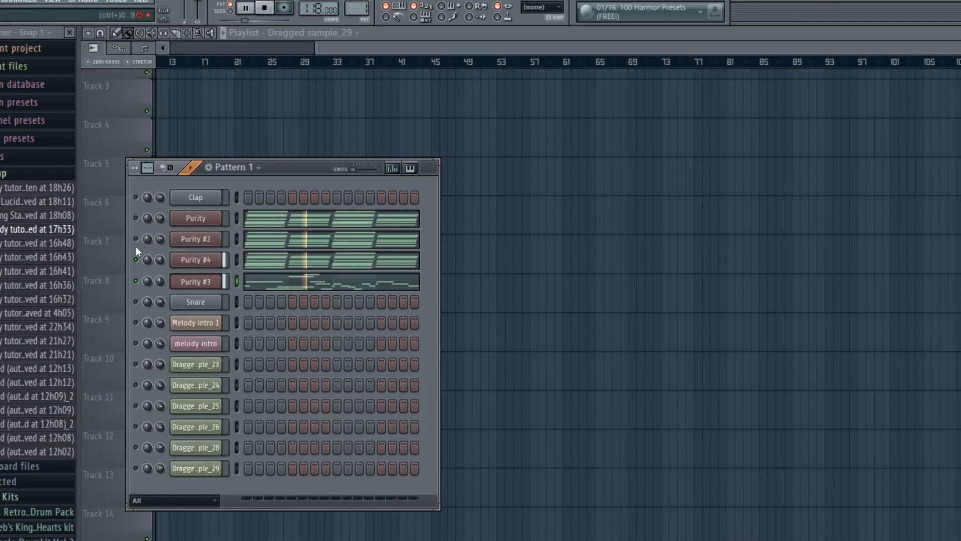
pyautogui.click(271, 282)
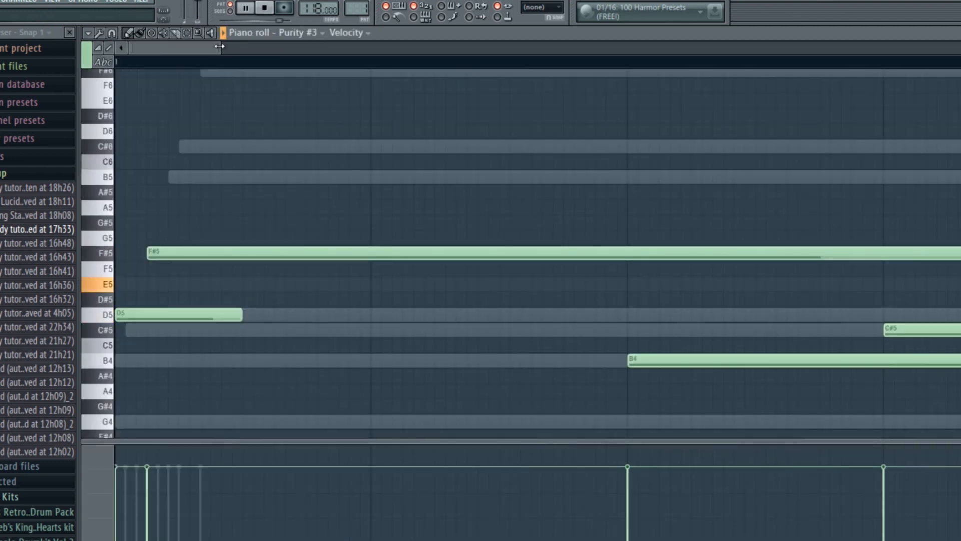